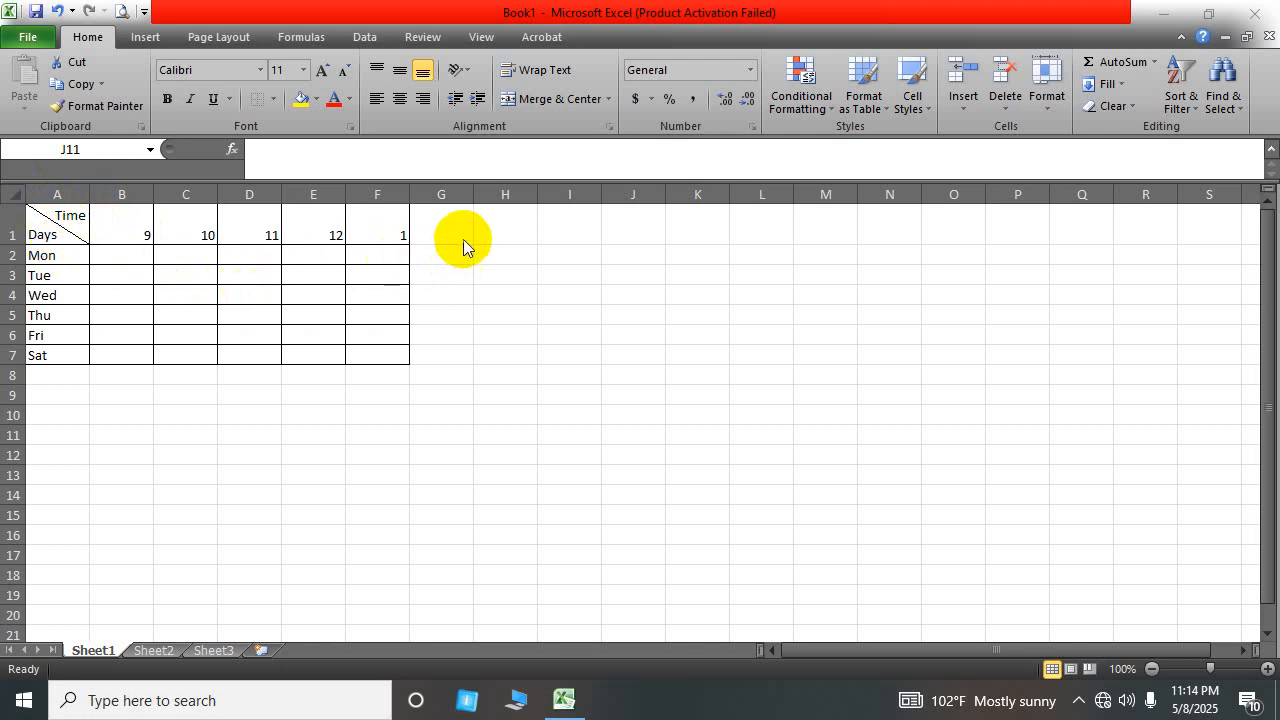
Step: Copy the timetable in A1:F7 and paste the duplicate starting at cell H1
click(36, 220)
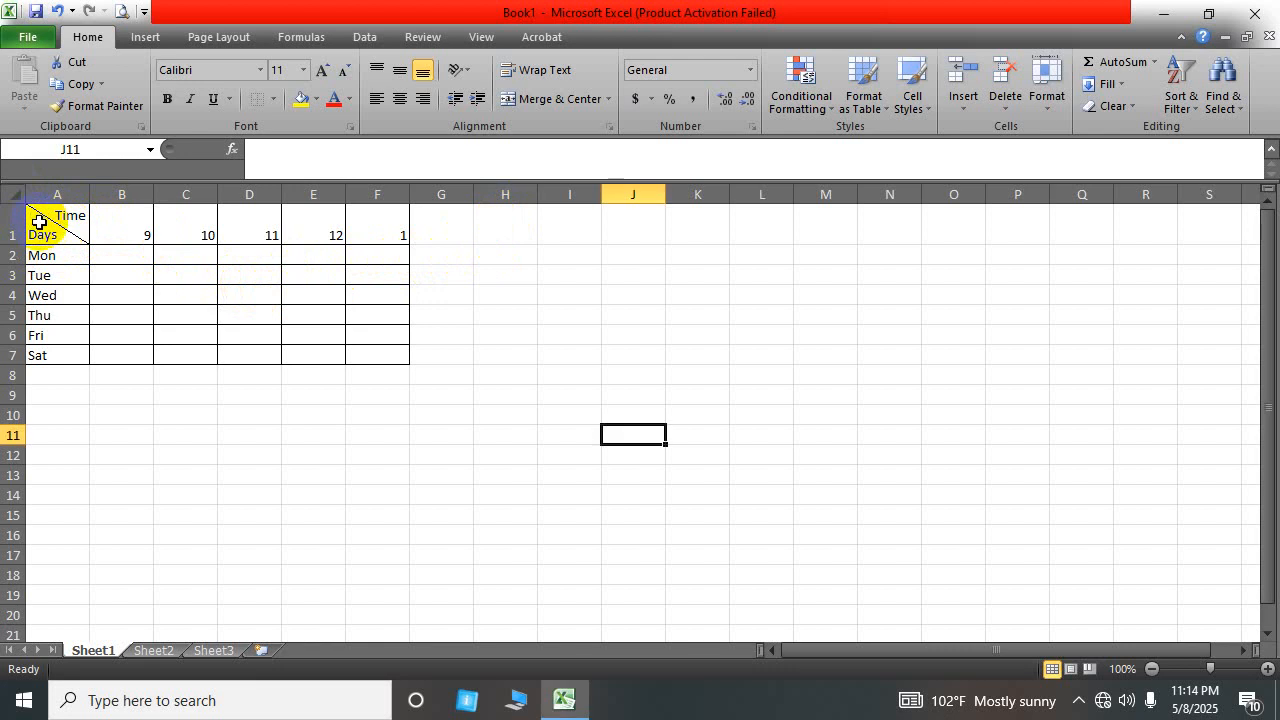
drag(39, 221, 379, 360)
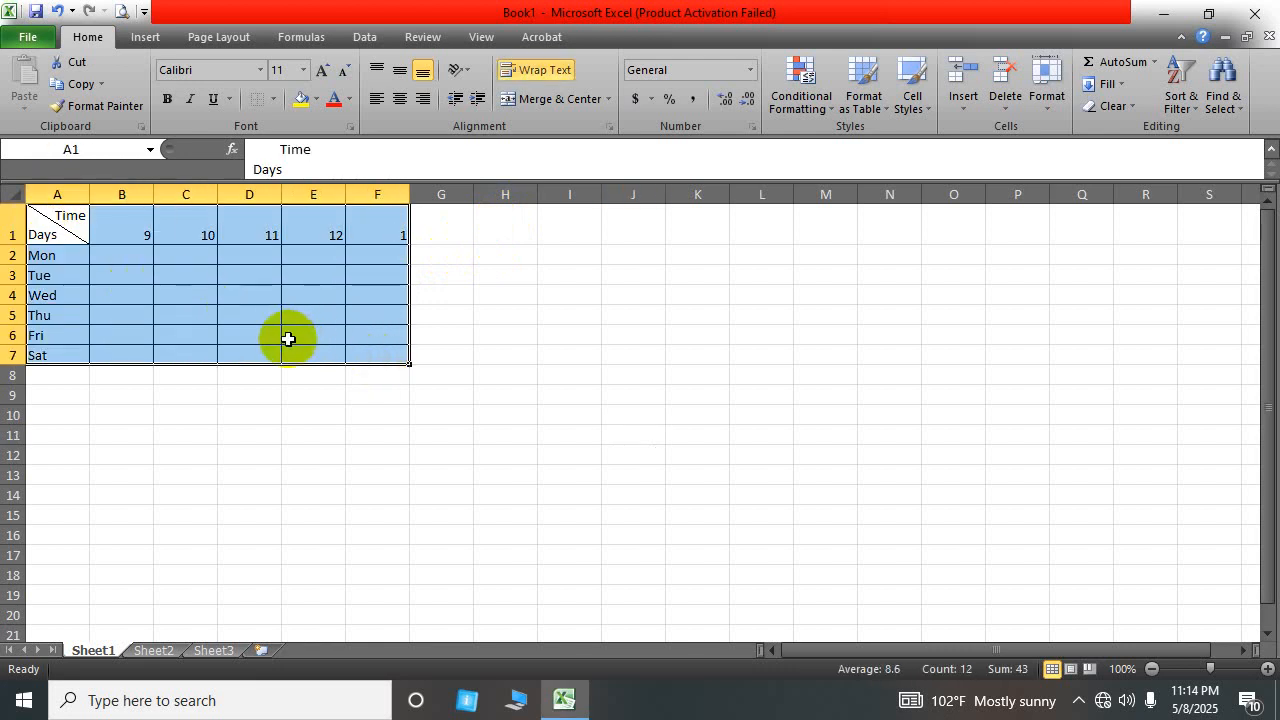
key(ctrl+c)
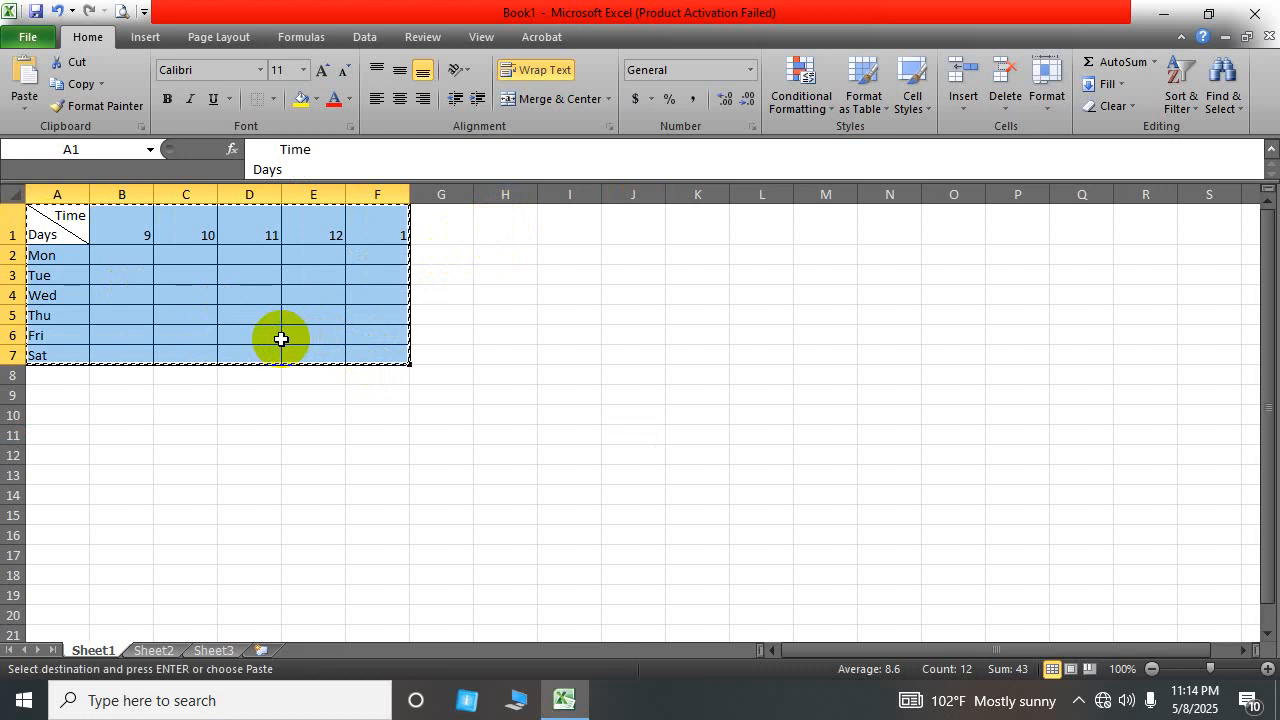
click(501, 234)
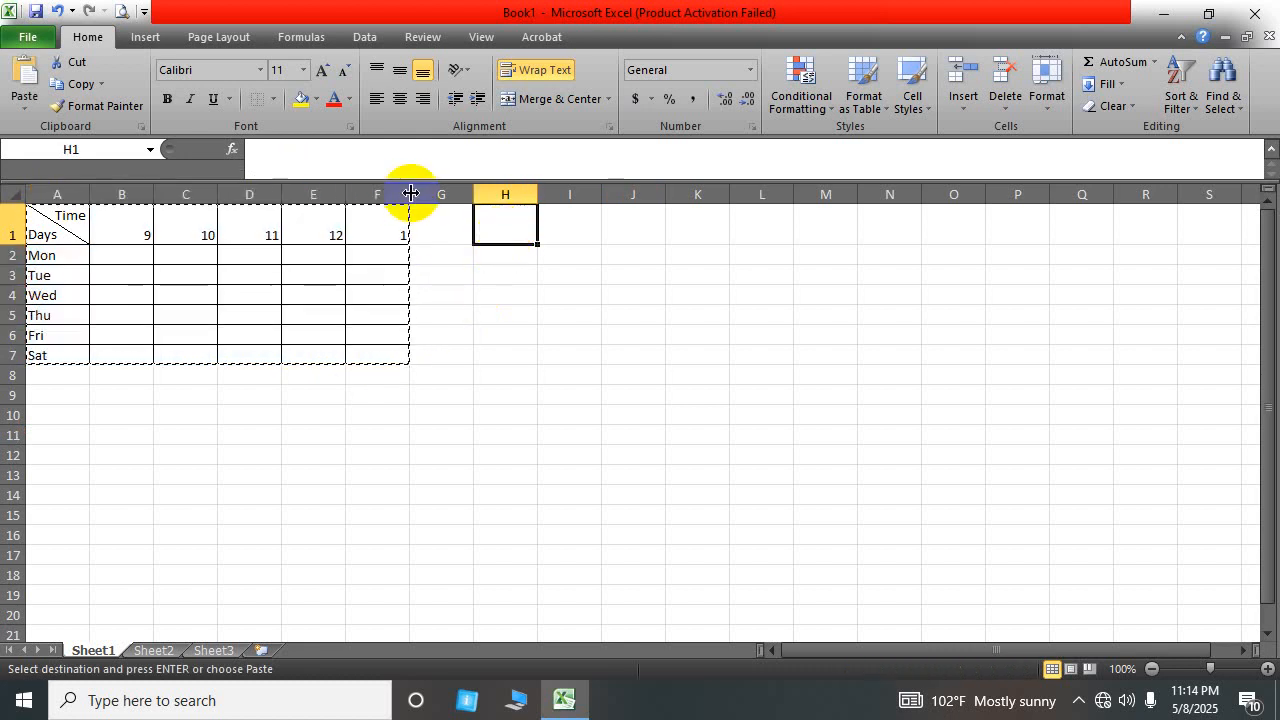
key(ctrl+v)
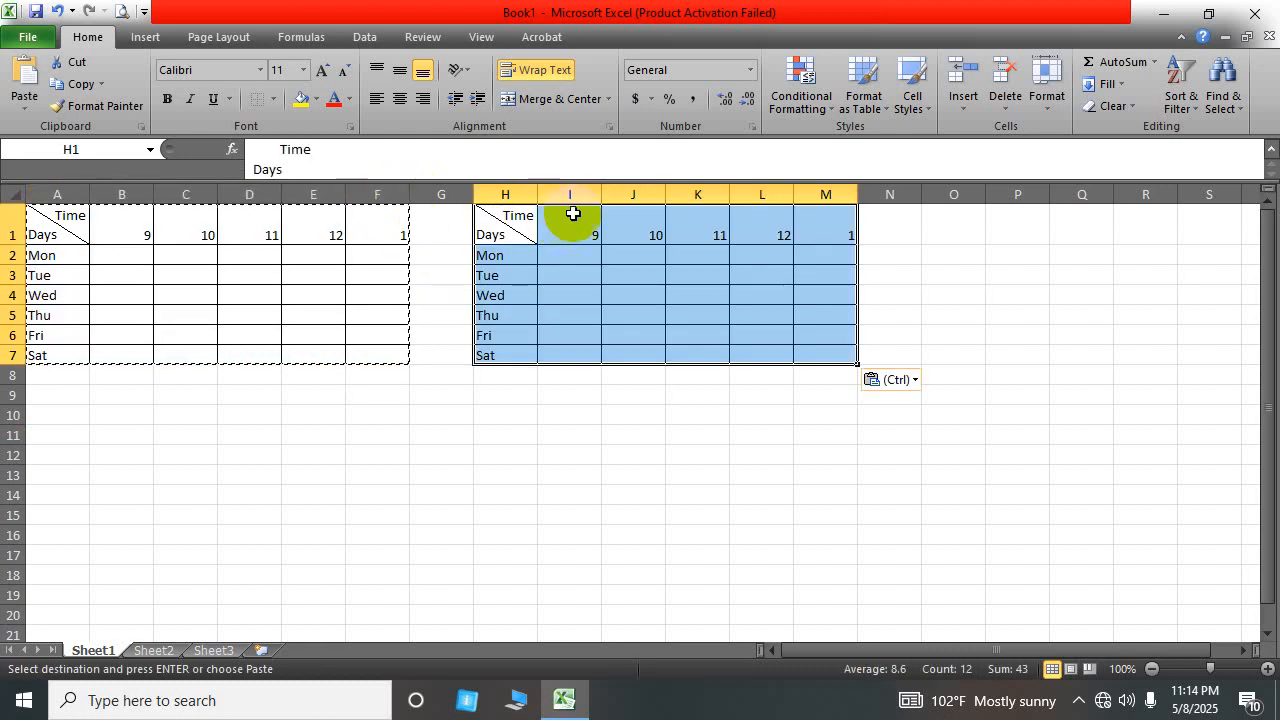
Step: Remove all borders, including the diagonal, from the copied timetable in H1:M7
click(273, 99)
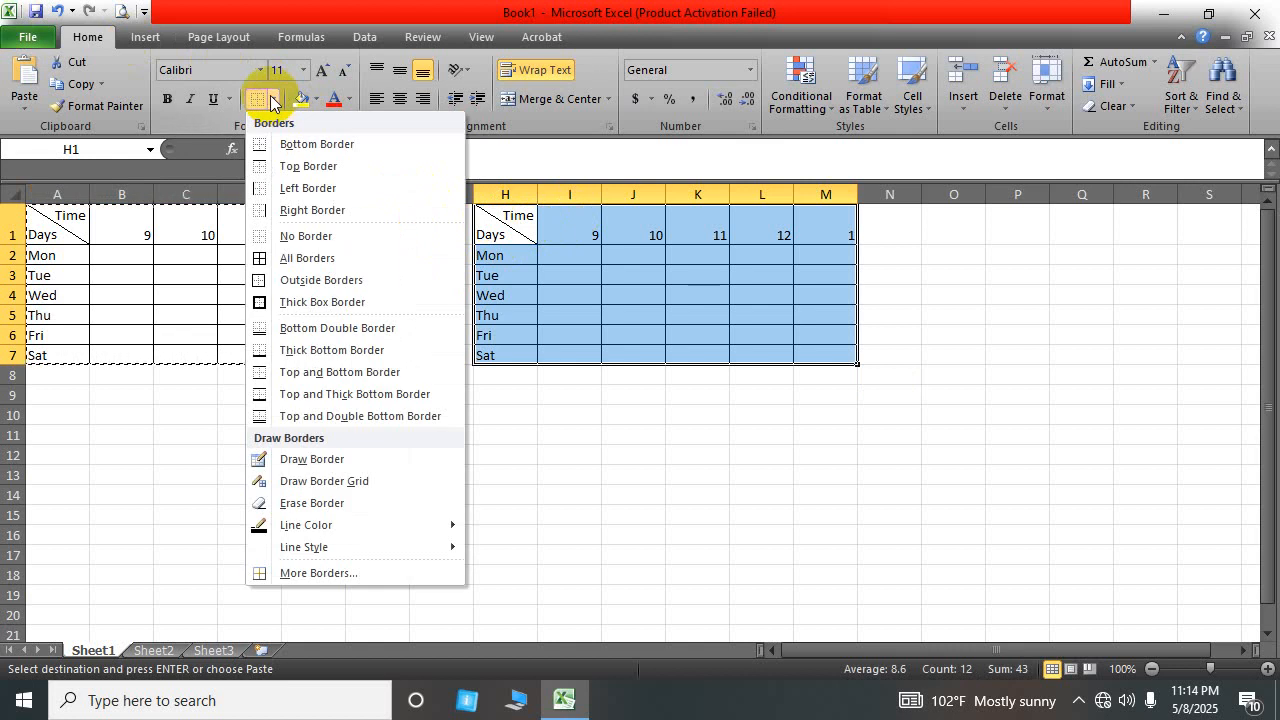
click(298, 238)
click(672, 480)
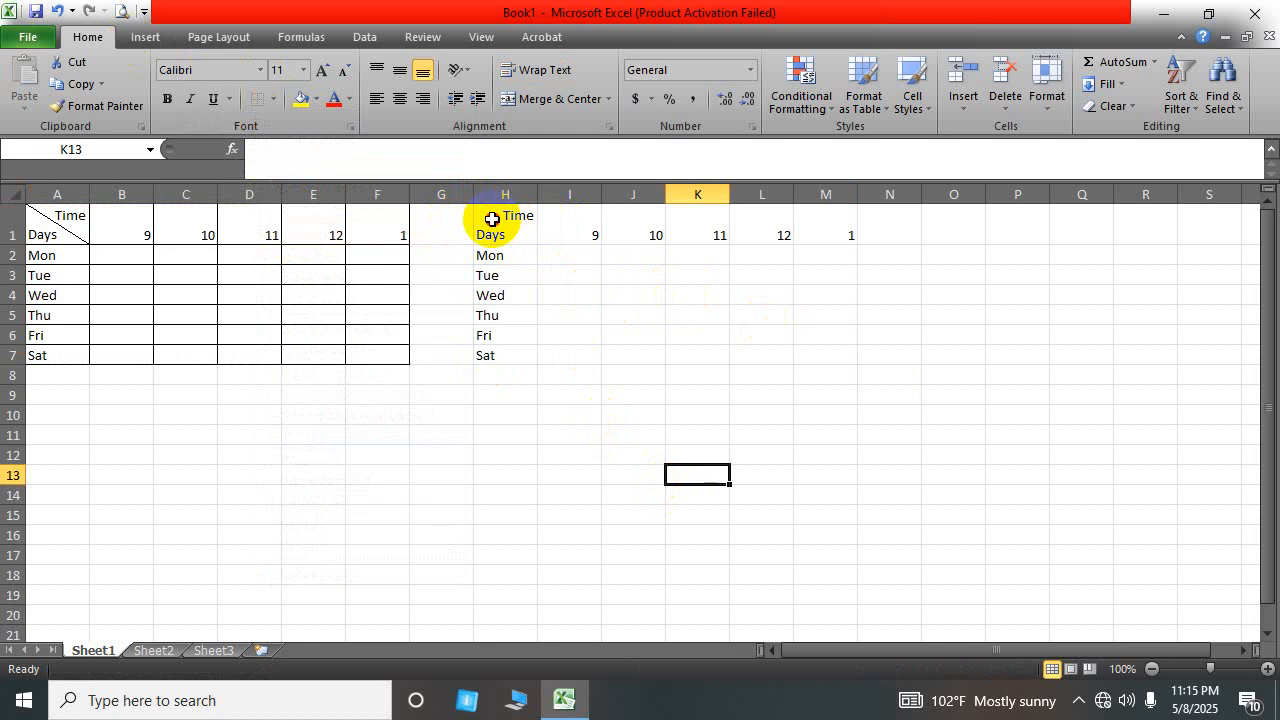
Step: Apply All Borders to the copied timetable in H1:M7
drag(492, 219, 843, 362)
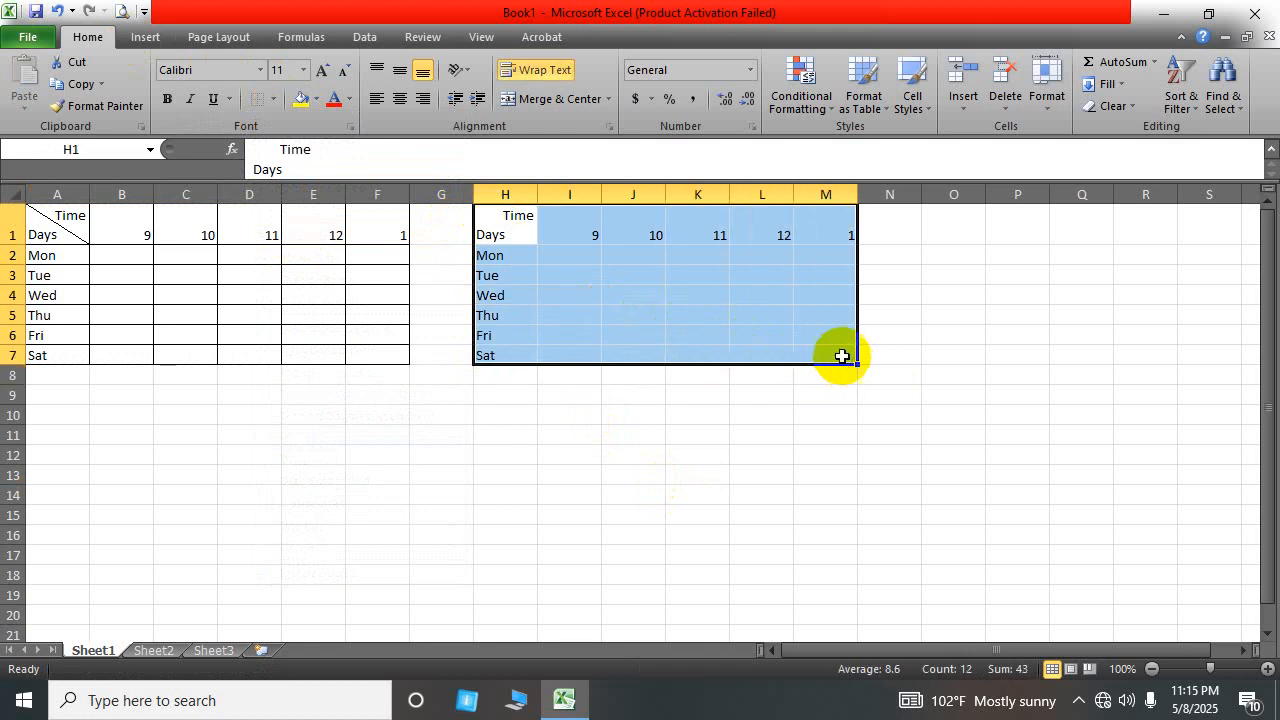
click(274, 100)
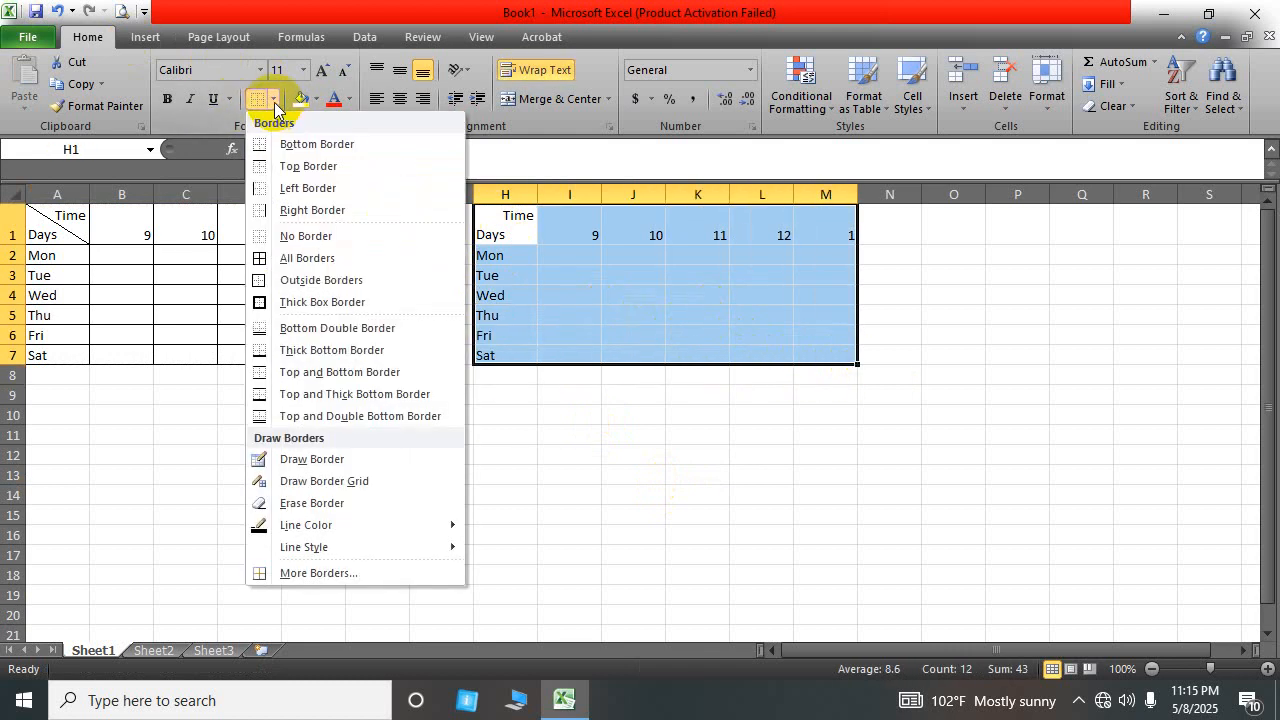
click(325, 262)
click(572, 453)
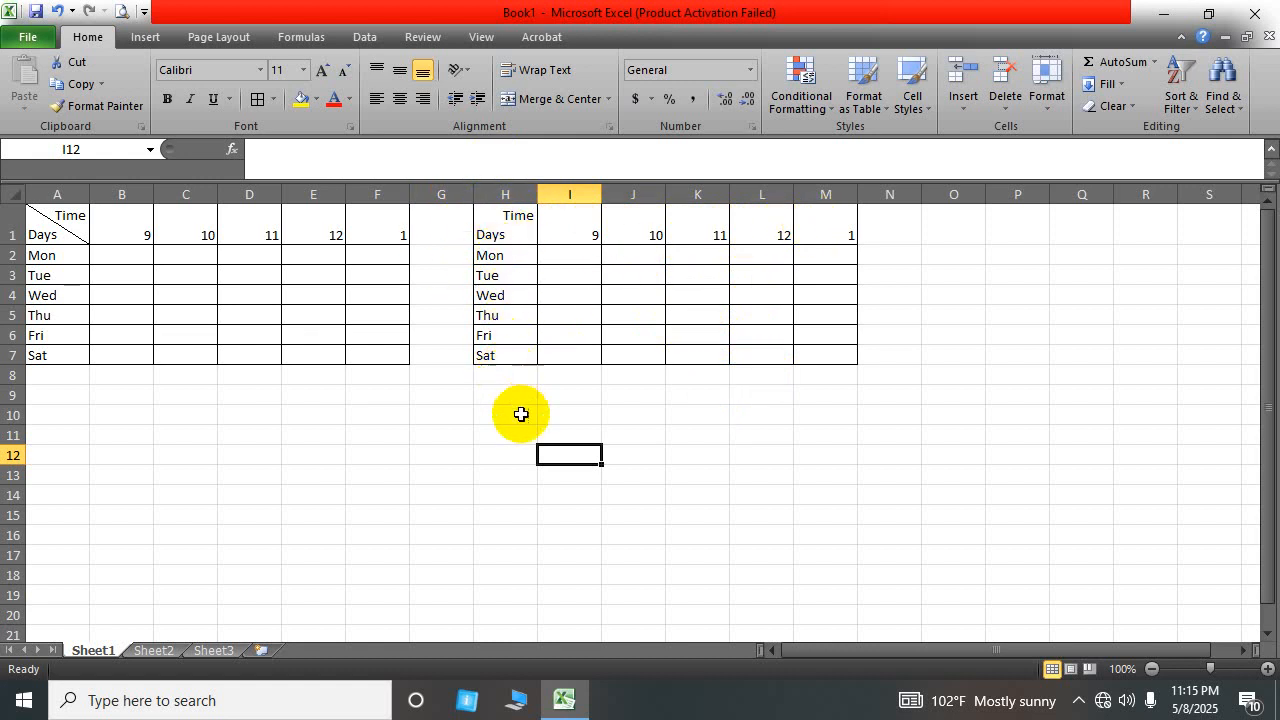
Step: Format cell H1 with a diagonal border running from its upper-left to its lower-right corner, between Time and Days
click(515, 227)
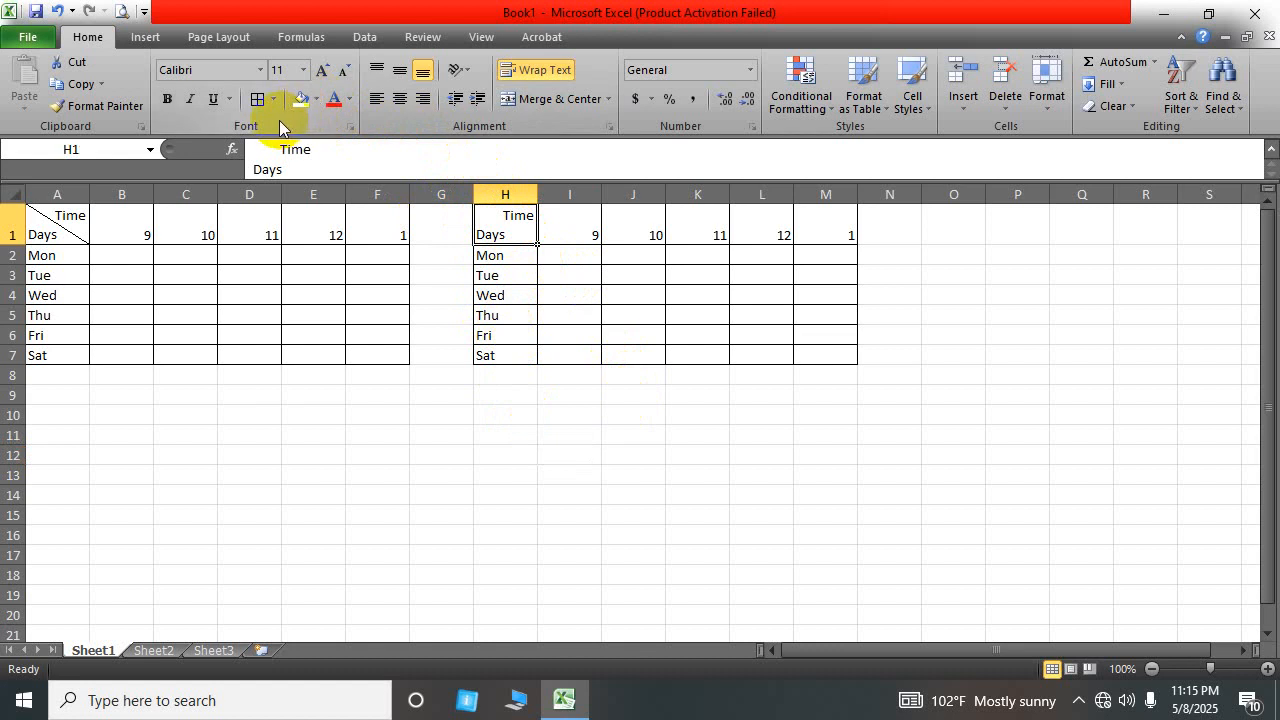
click(570, 254)
click(520, 231)
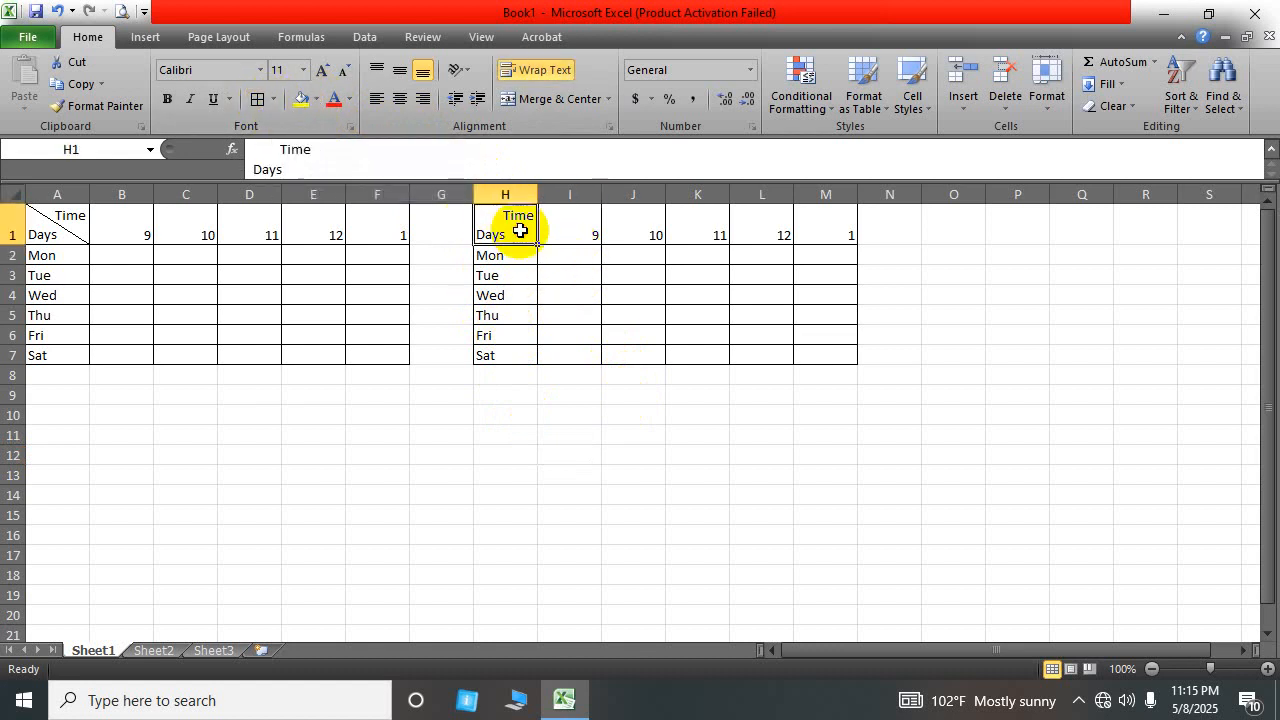
click(274, 100)
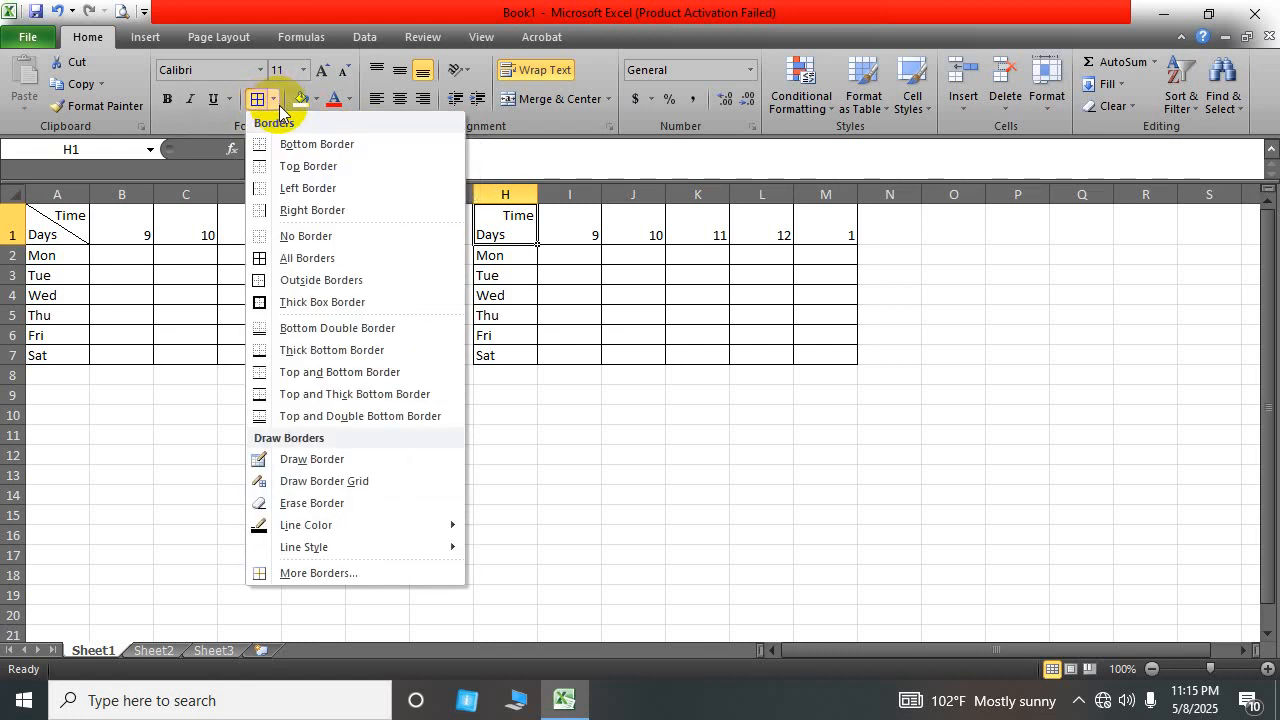
click(340, 573)
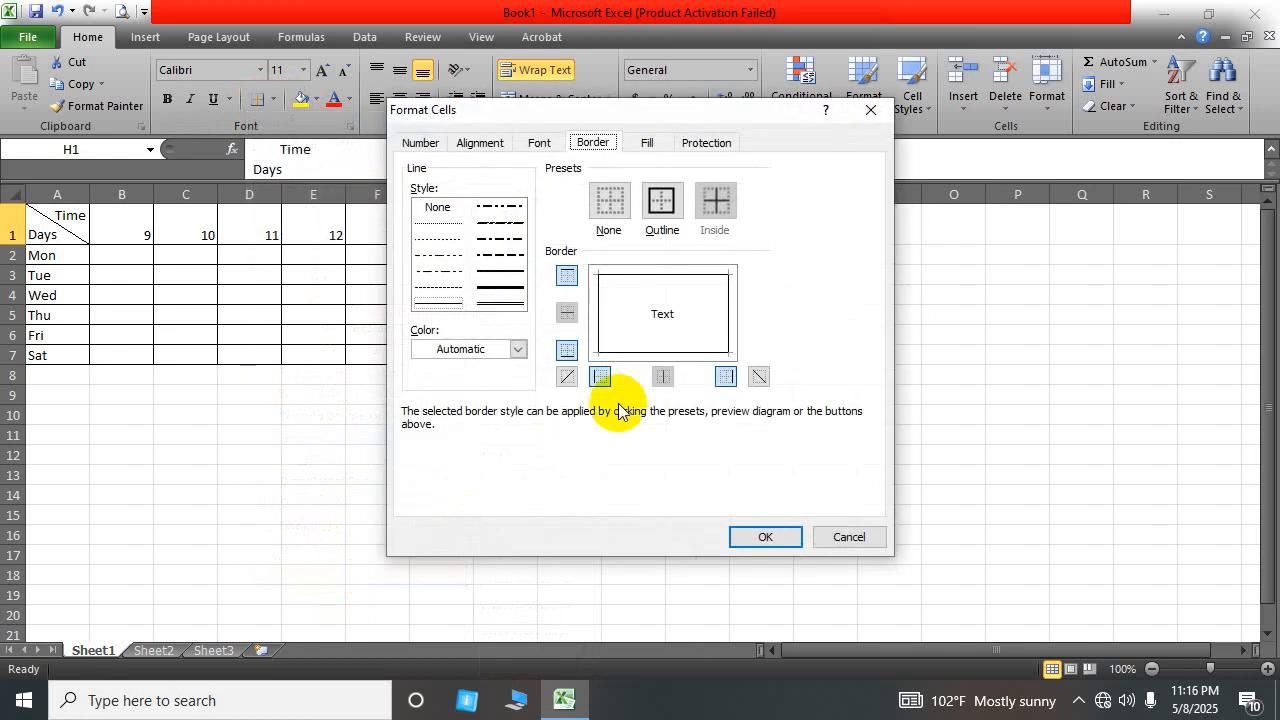
drag(745, 120, 960, 119)
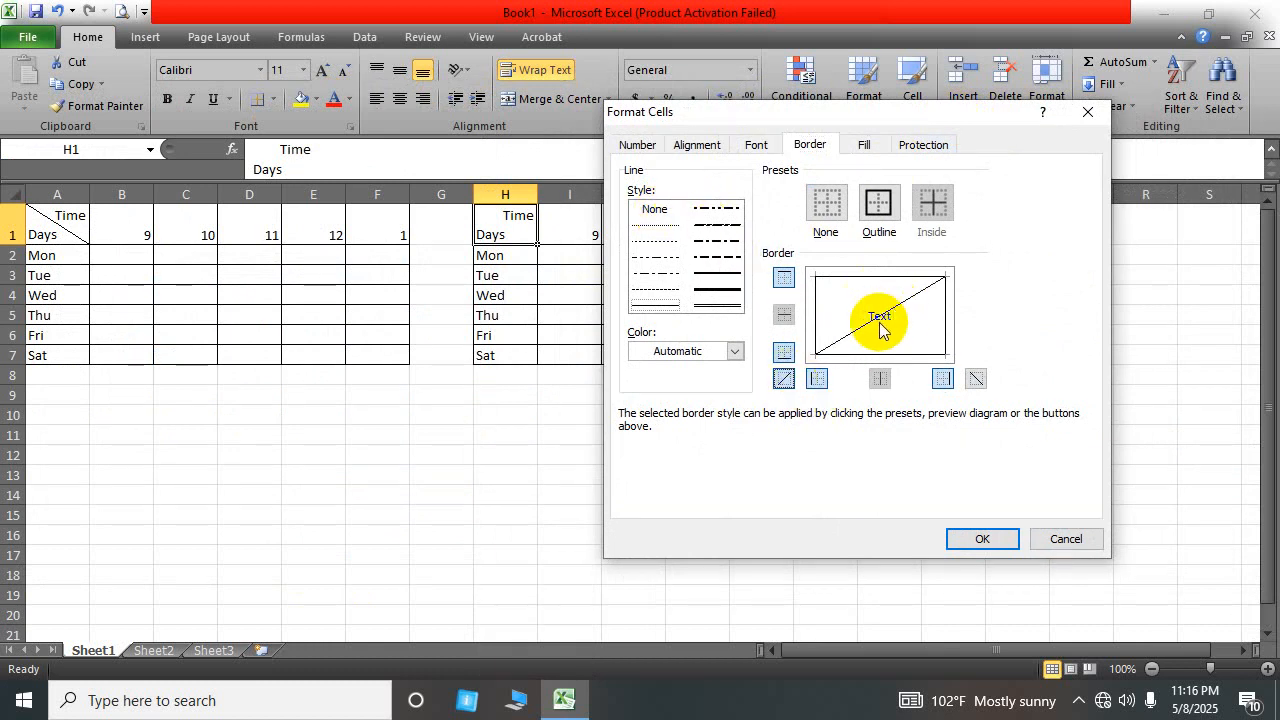
click(784, 378)
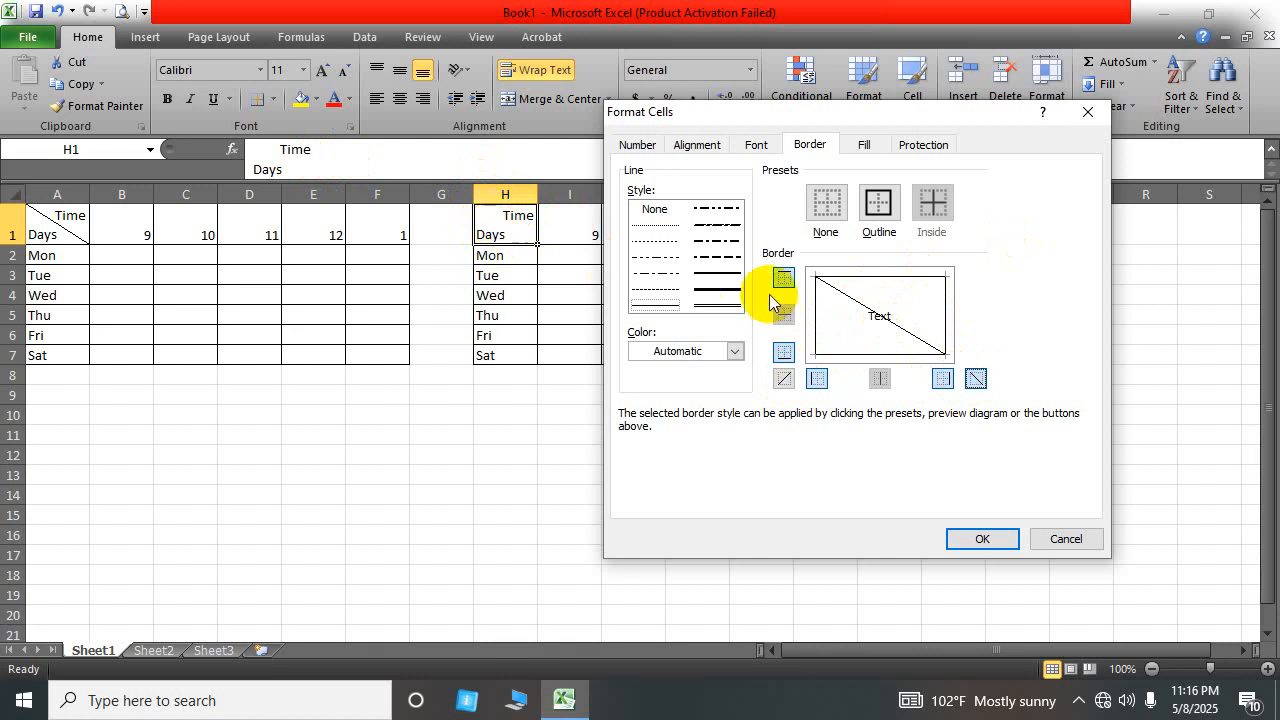
click(982, 540)
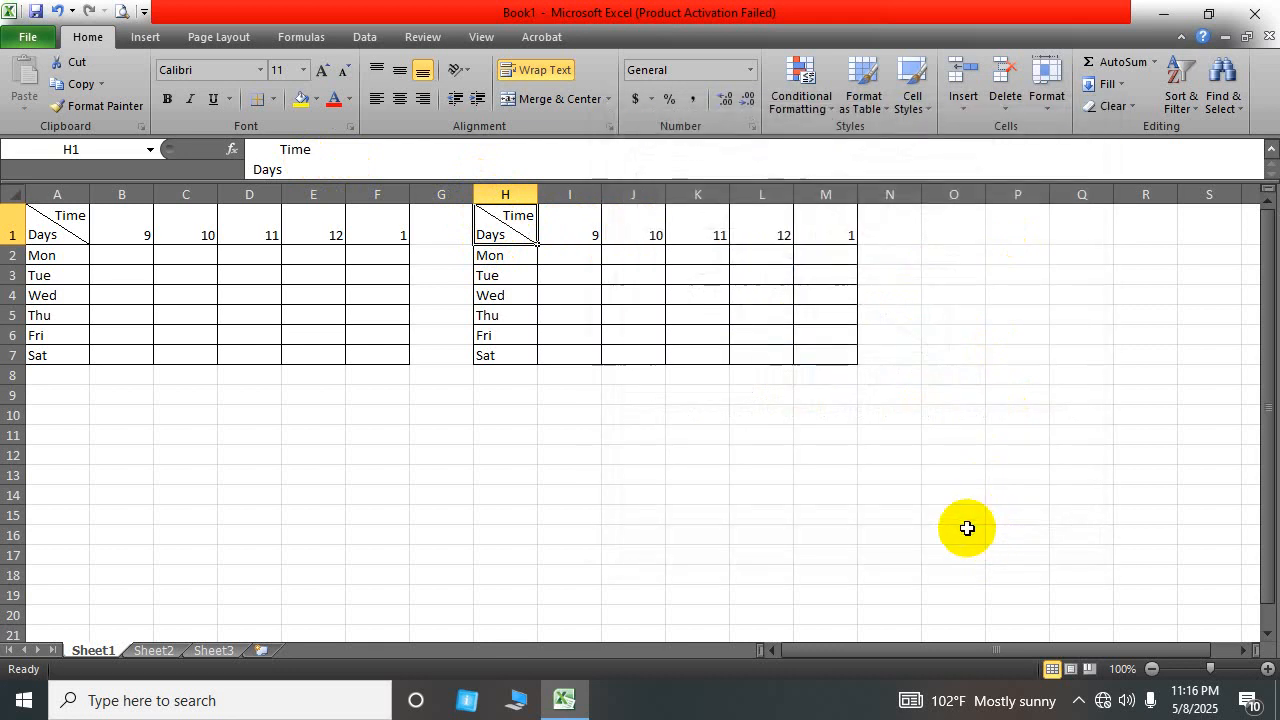
click(528, 452)
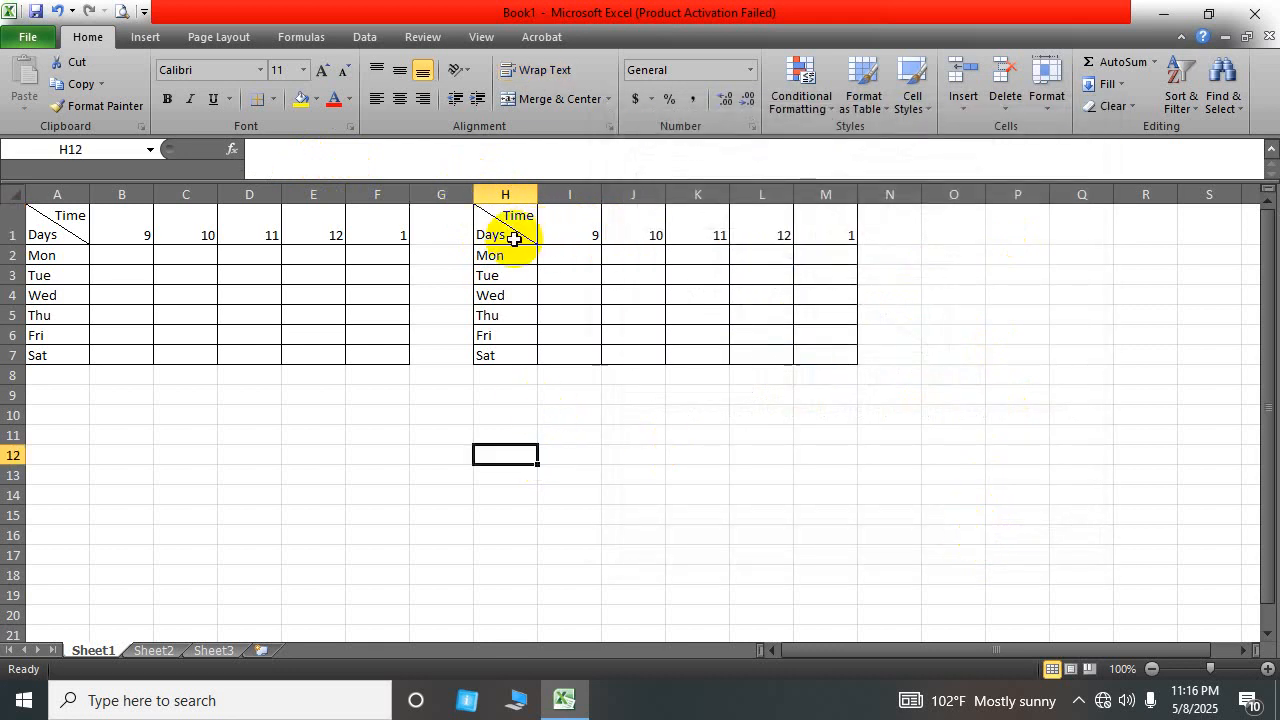
Step: Remove the diagonal border from cell H1 through its cell border formatting, keeping the outer borders
click(518, 234)
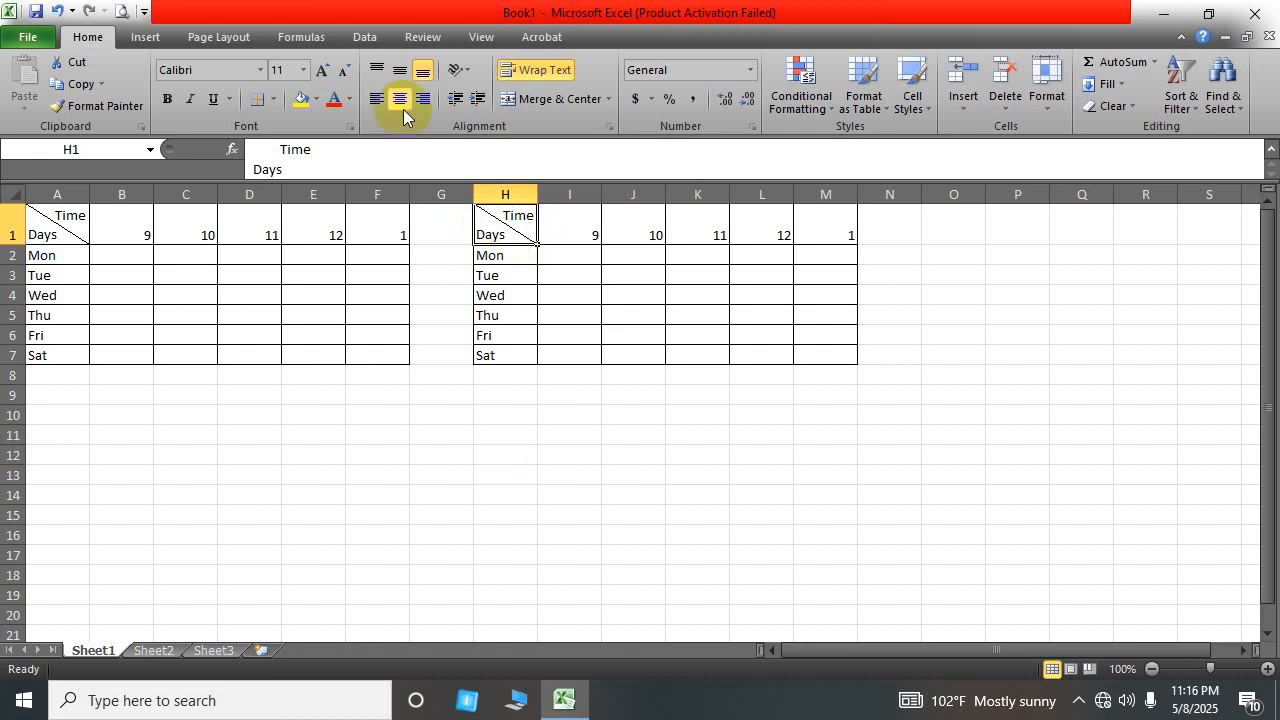
click(273, 99)
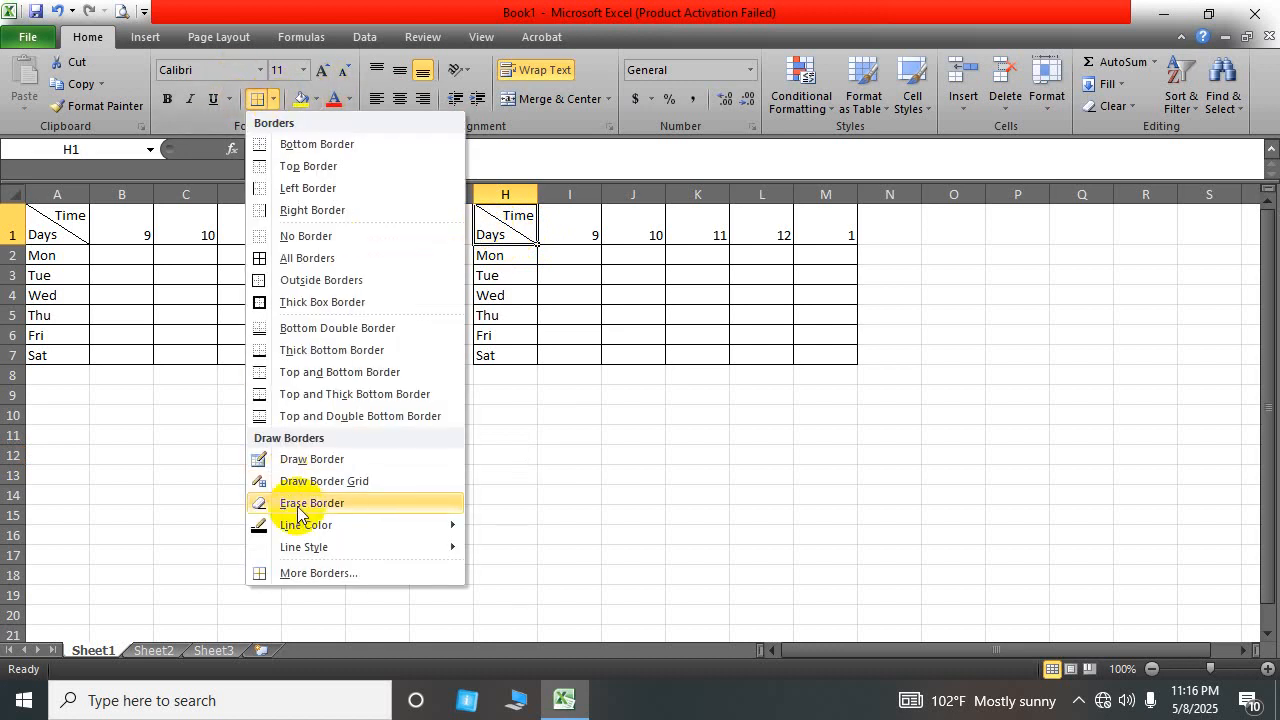
click(318, 574)
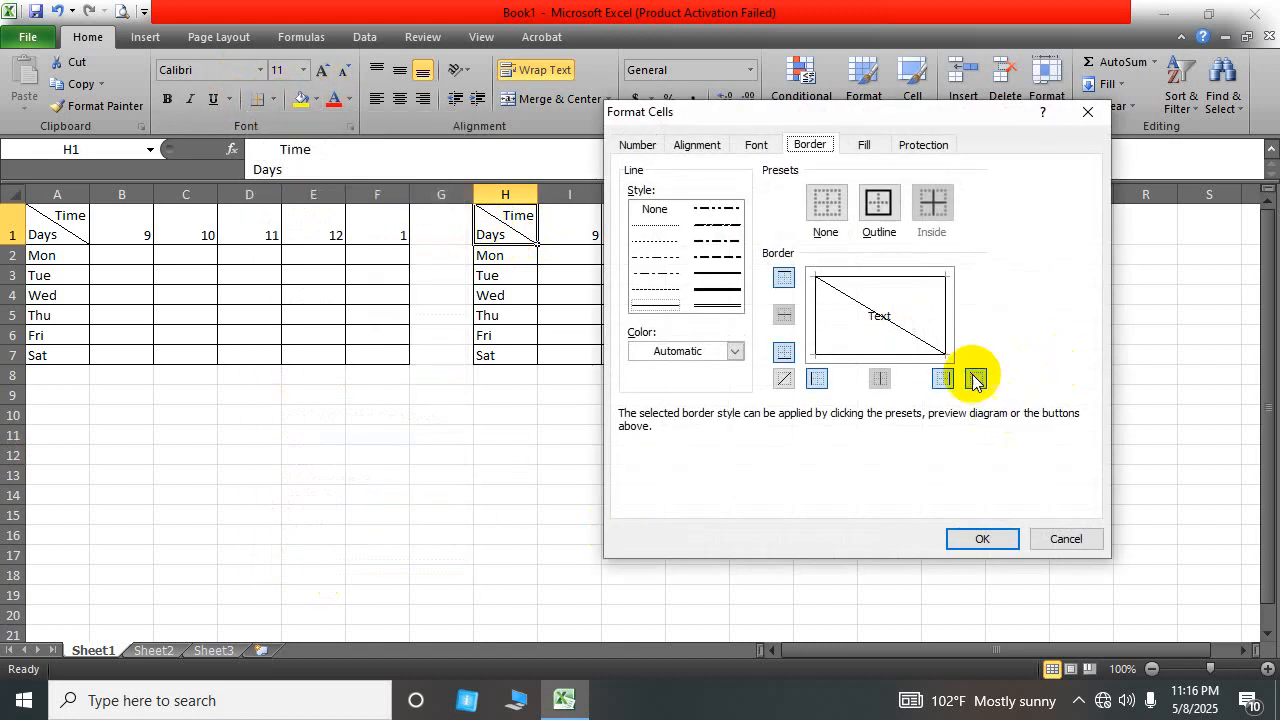
click(975, 378)
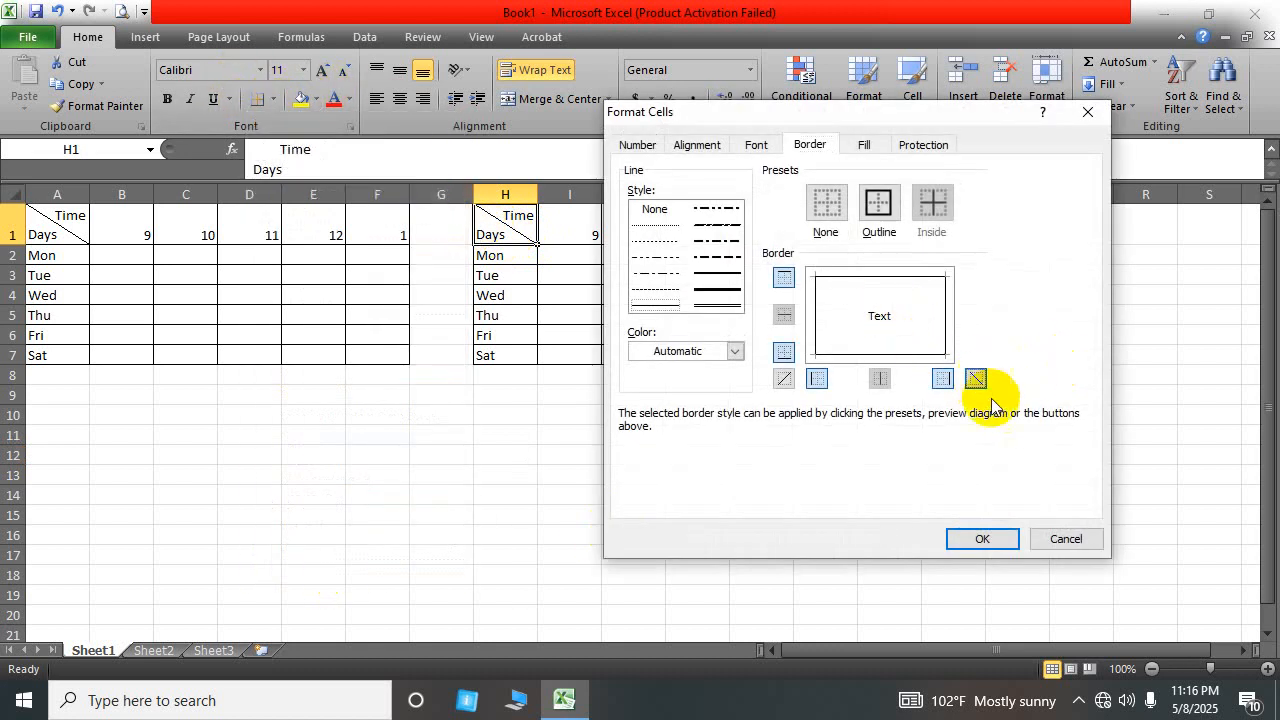
click(982, 538)
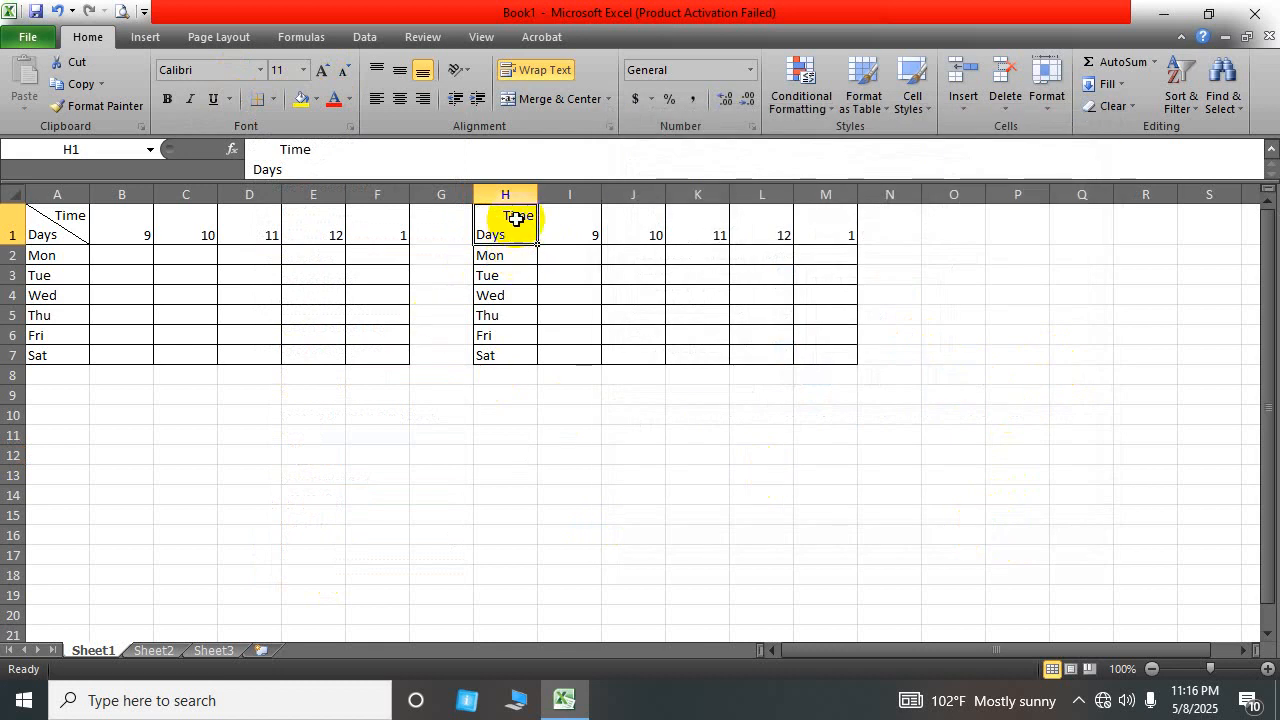
Step: Use Draw Border to draw a diagonal line across cell H1 from its upper-left to its lower-right corner
click(273, 100)
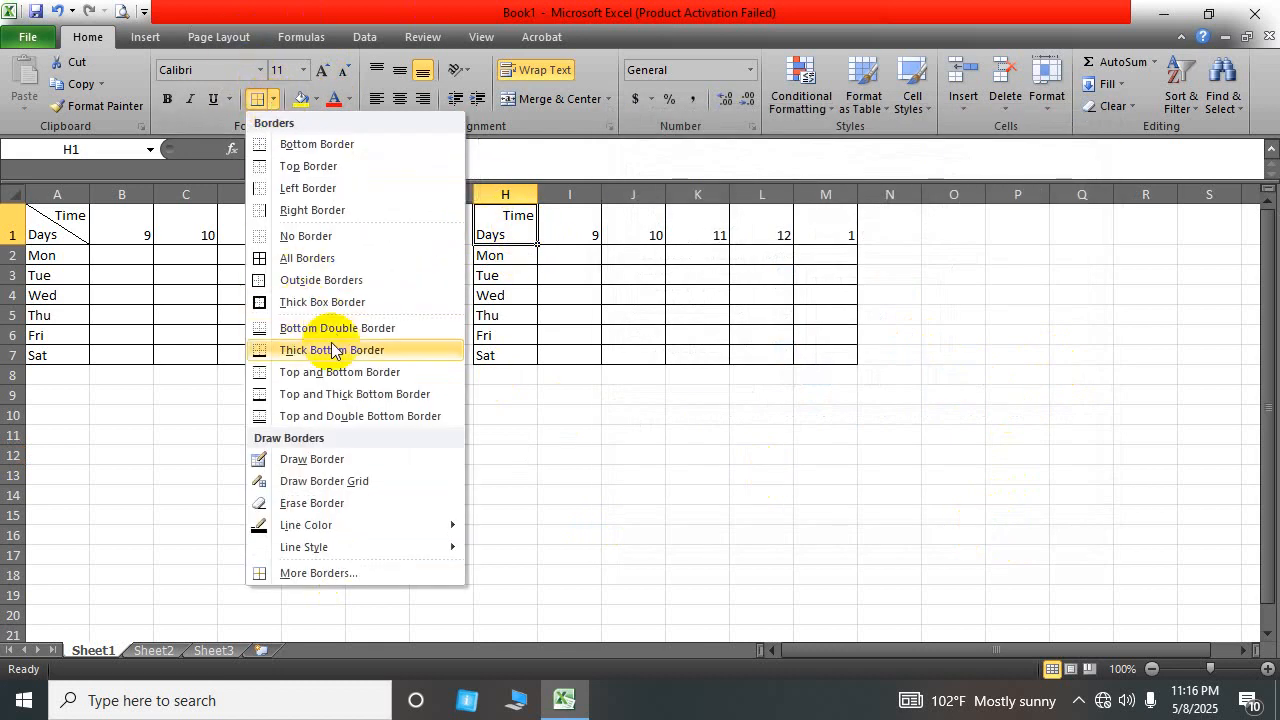
click(307, 461)
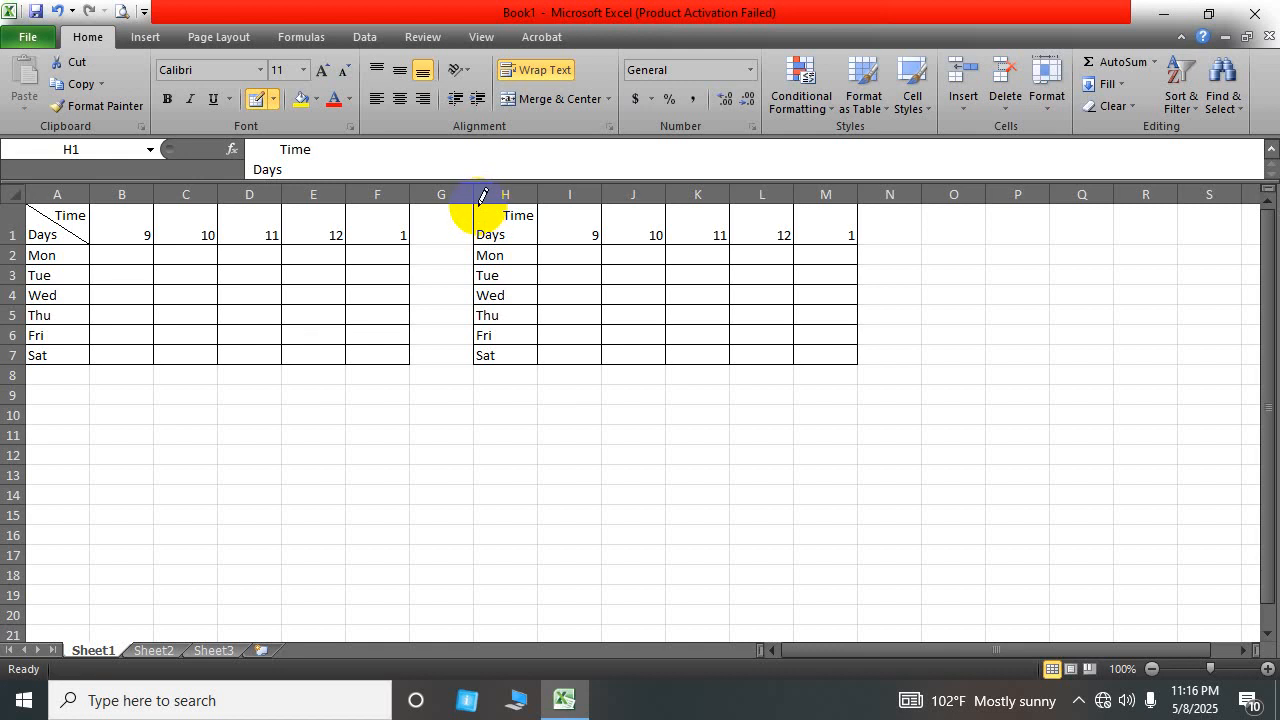
drag(488, 215, 528, 237)
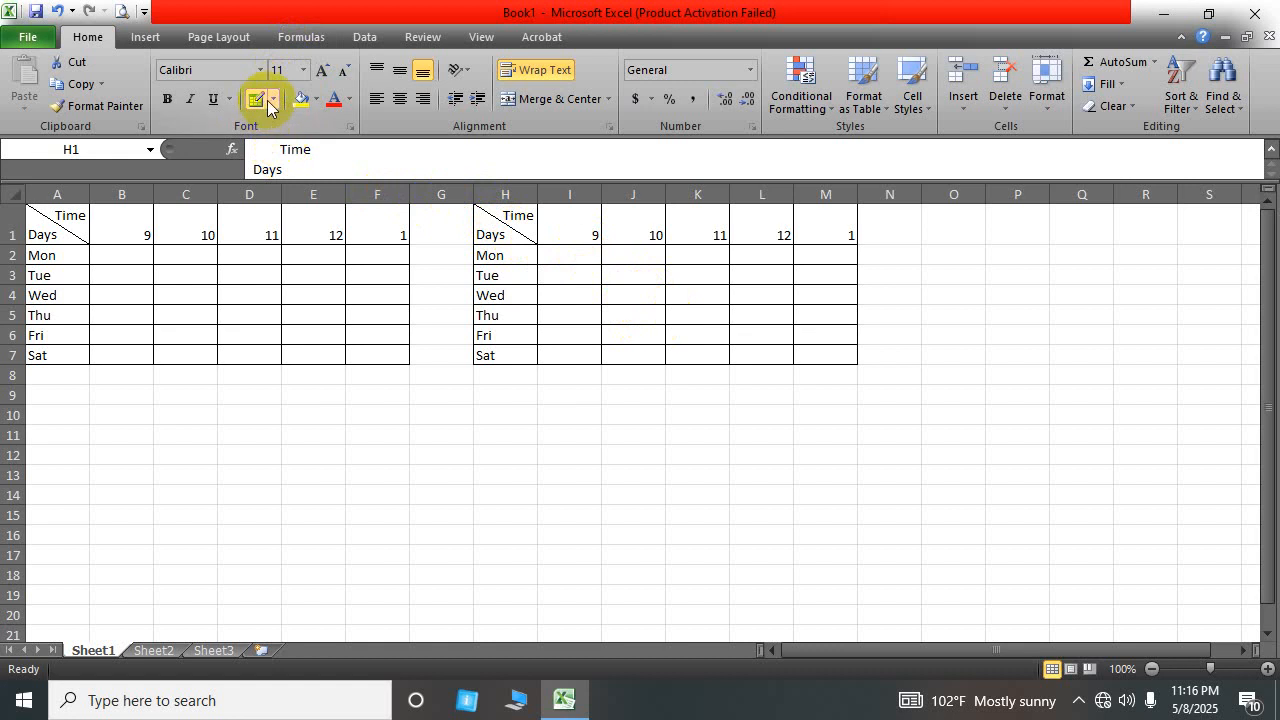
click(610, 432)
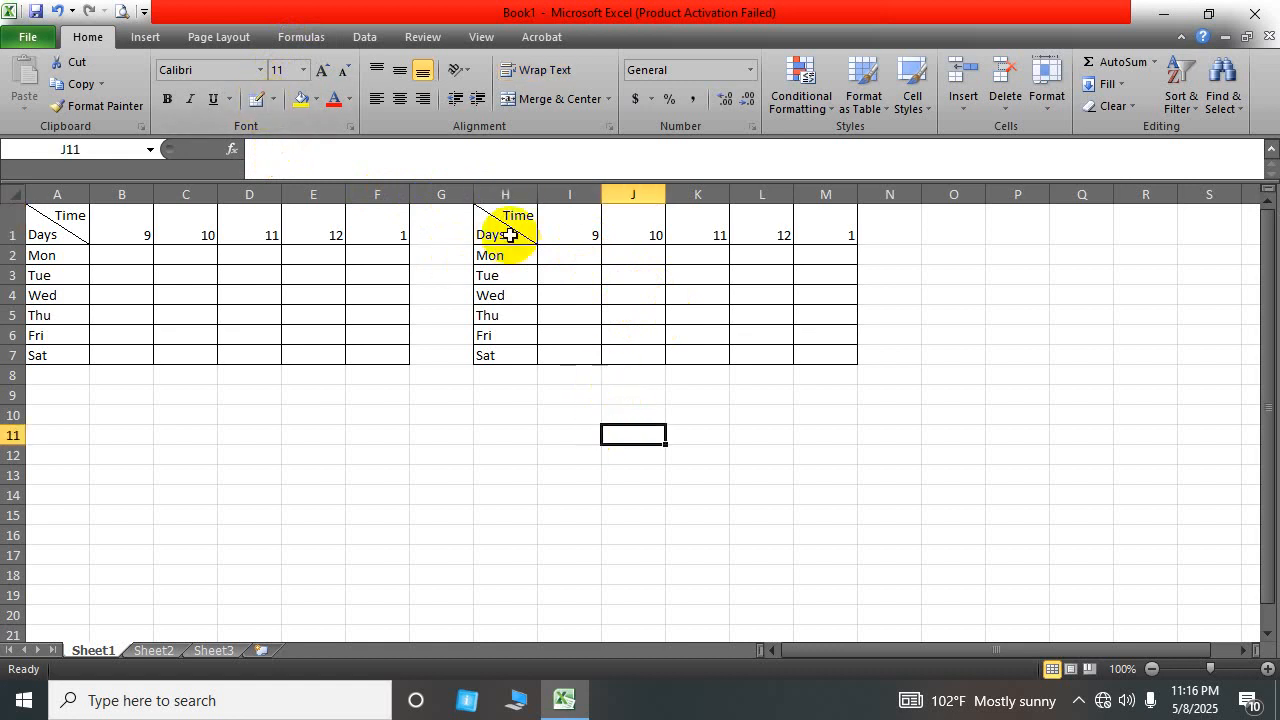